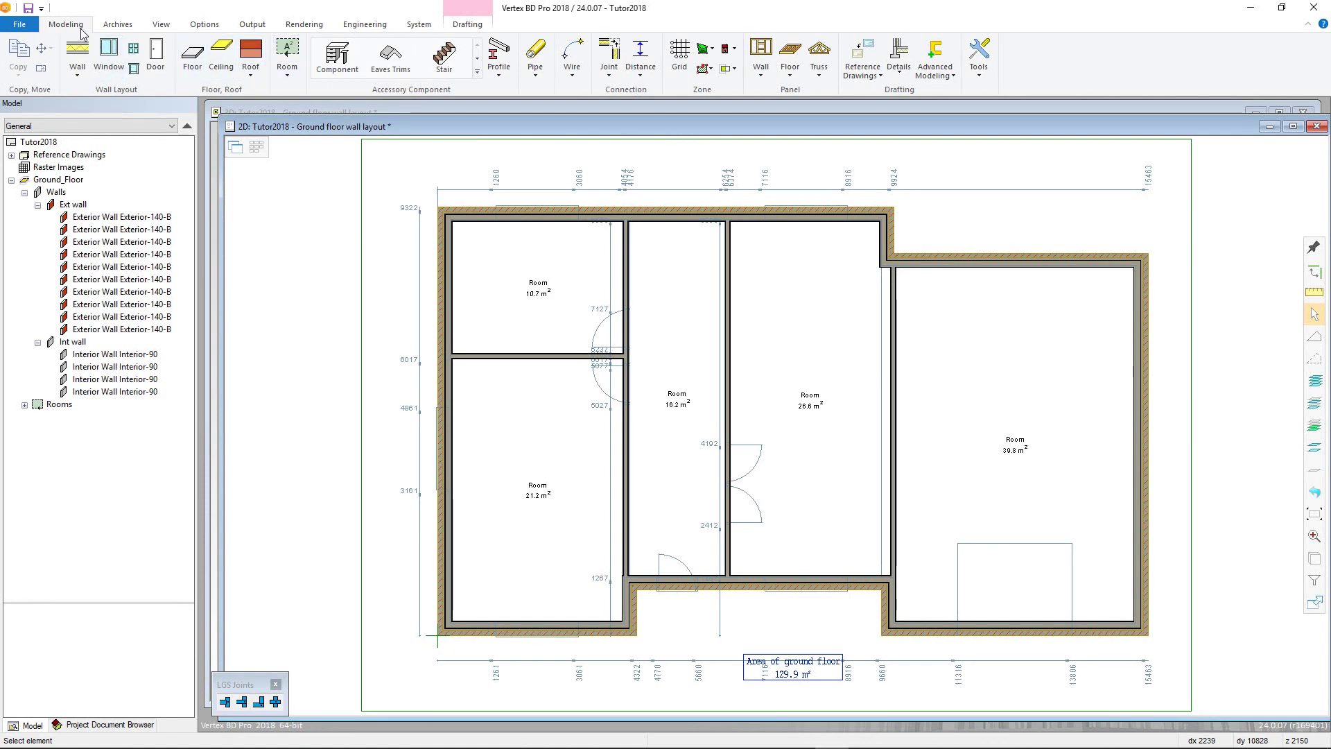
Start inserting a window into the top exterior wall from its context menu
{"action": "left_click", "coordinate": [488, 216]}
{"action": "right_click", "coordinate": [489, 218]}
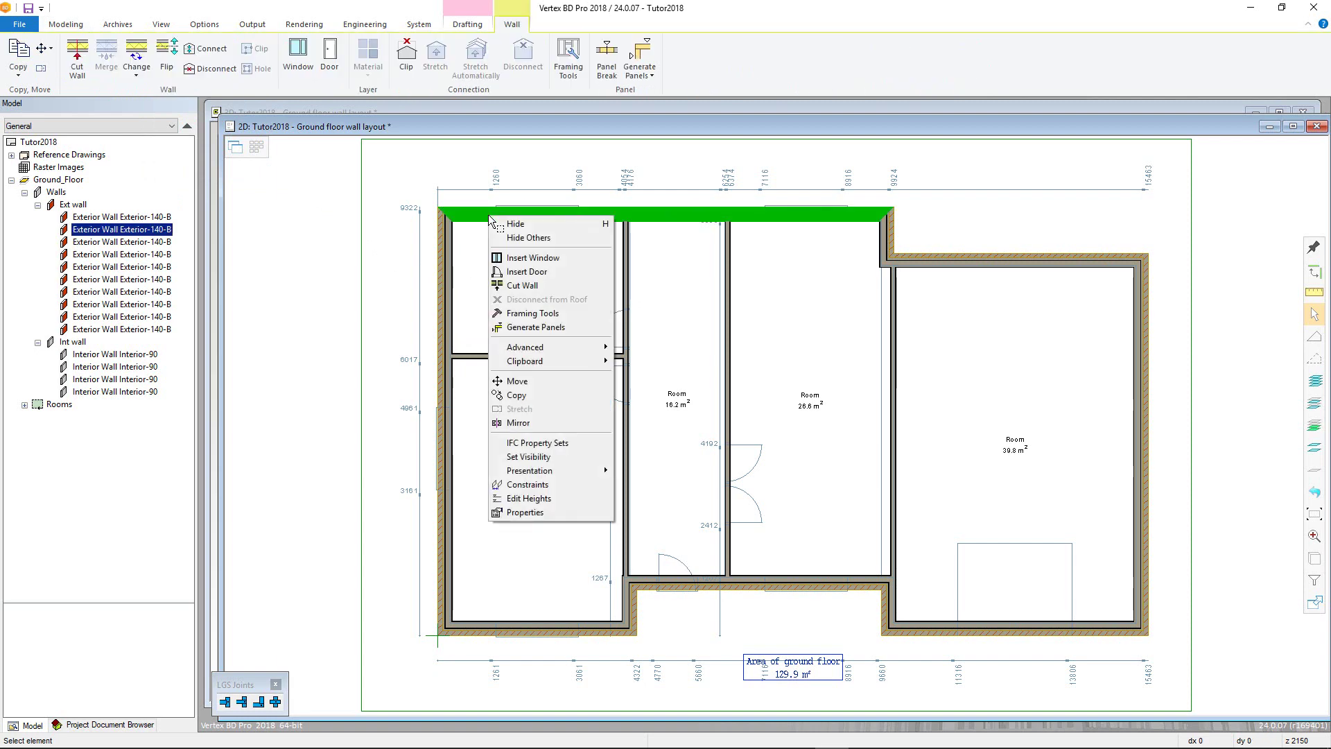
{"action": "left_click", "coordinate": [512, 258]}
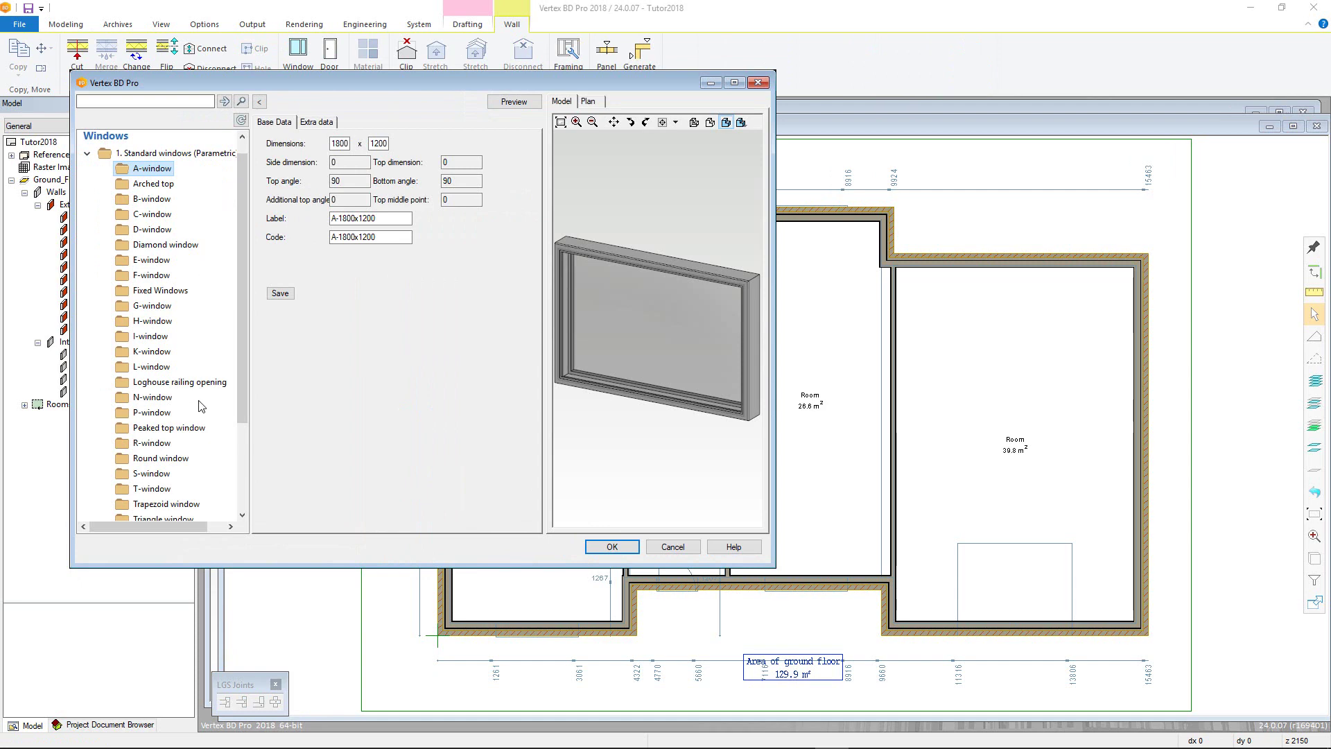
Browse '1. Standard windows (Parametric)' and list the B-window variants
{"action": "left_click", "coordinate": [159, 155]}
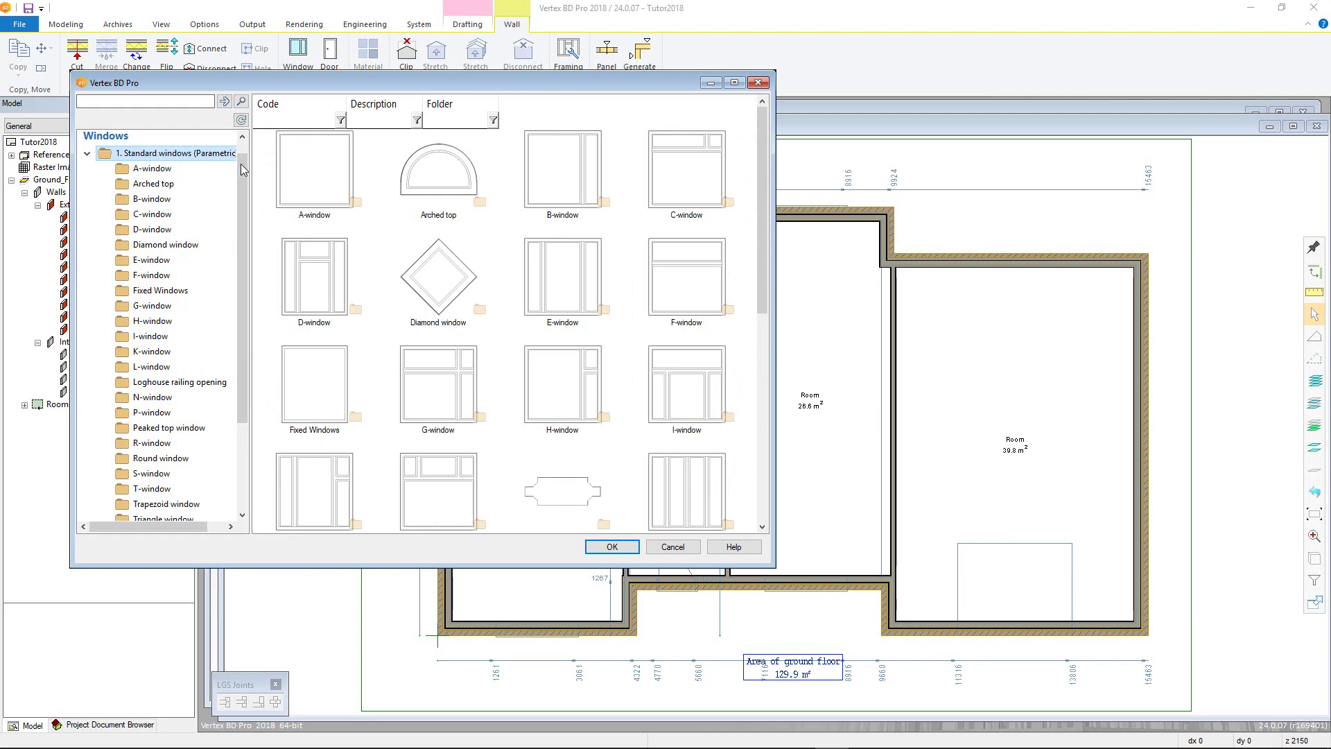
{"action": "double_click", "coordinate": [549, 179]}
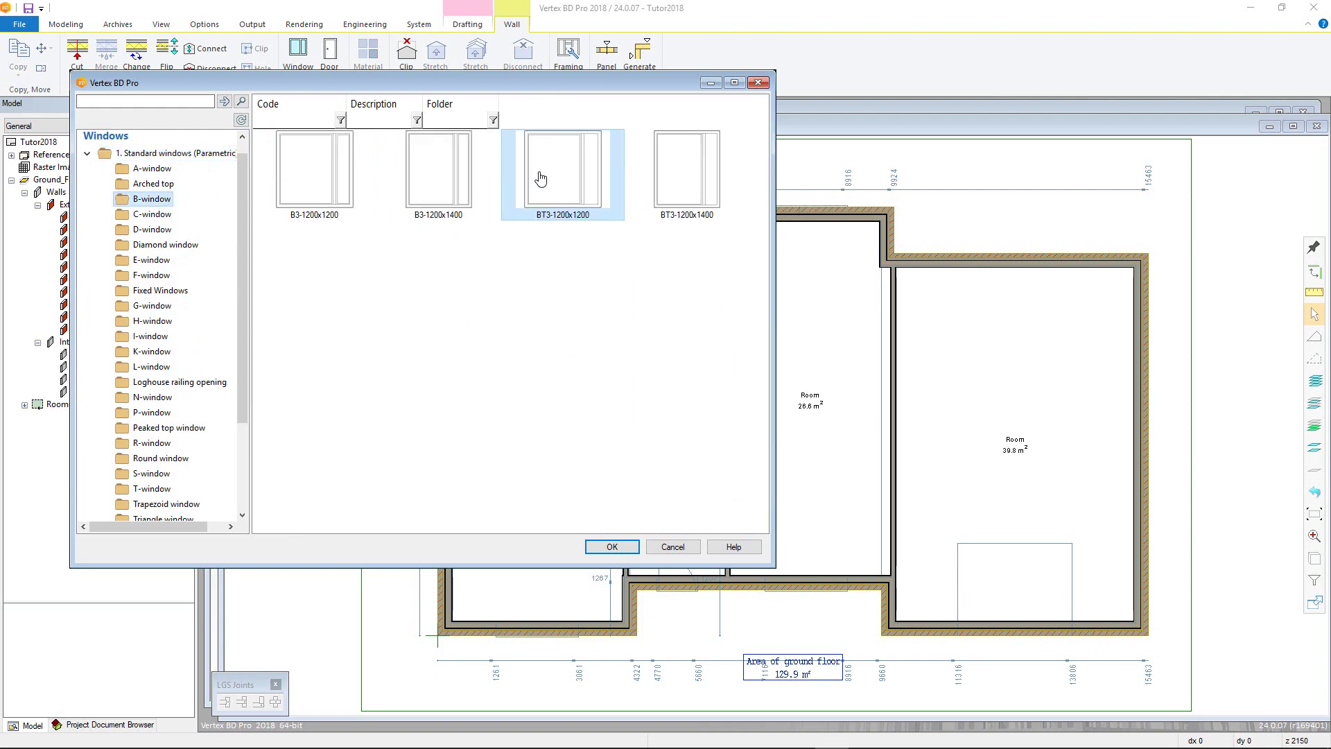
Turn B3-1200x1200 into an 1800-wide B9 window with two equal 900 panes, then preview it
{"action": "double_click", "coordinate": [337, 173]}
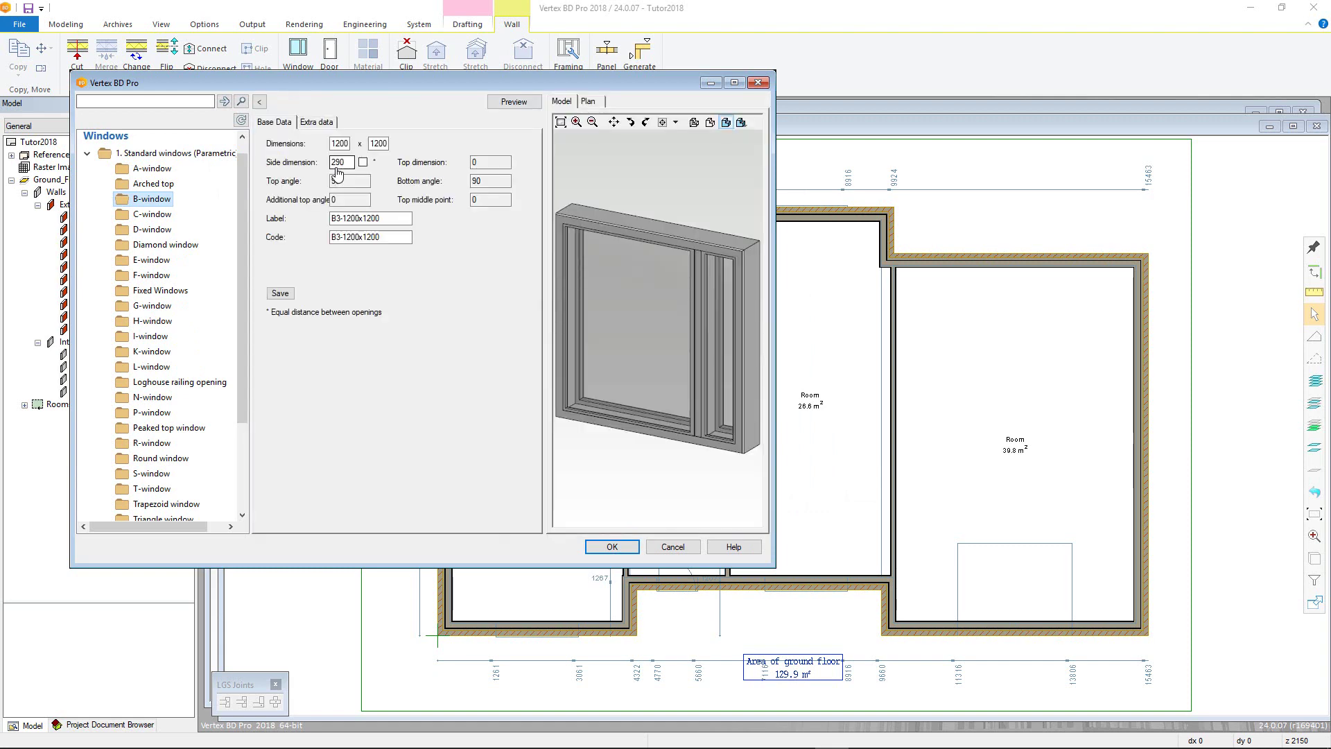
{"action": "left_click", "coordinate": [340, 143]}
{"action": "key", "text": "Delete"}
{"action": "type", "text": "8"}
{"action": "left_click", "coordinate": [362, 162]}
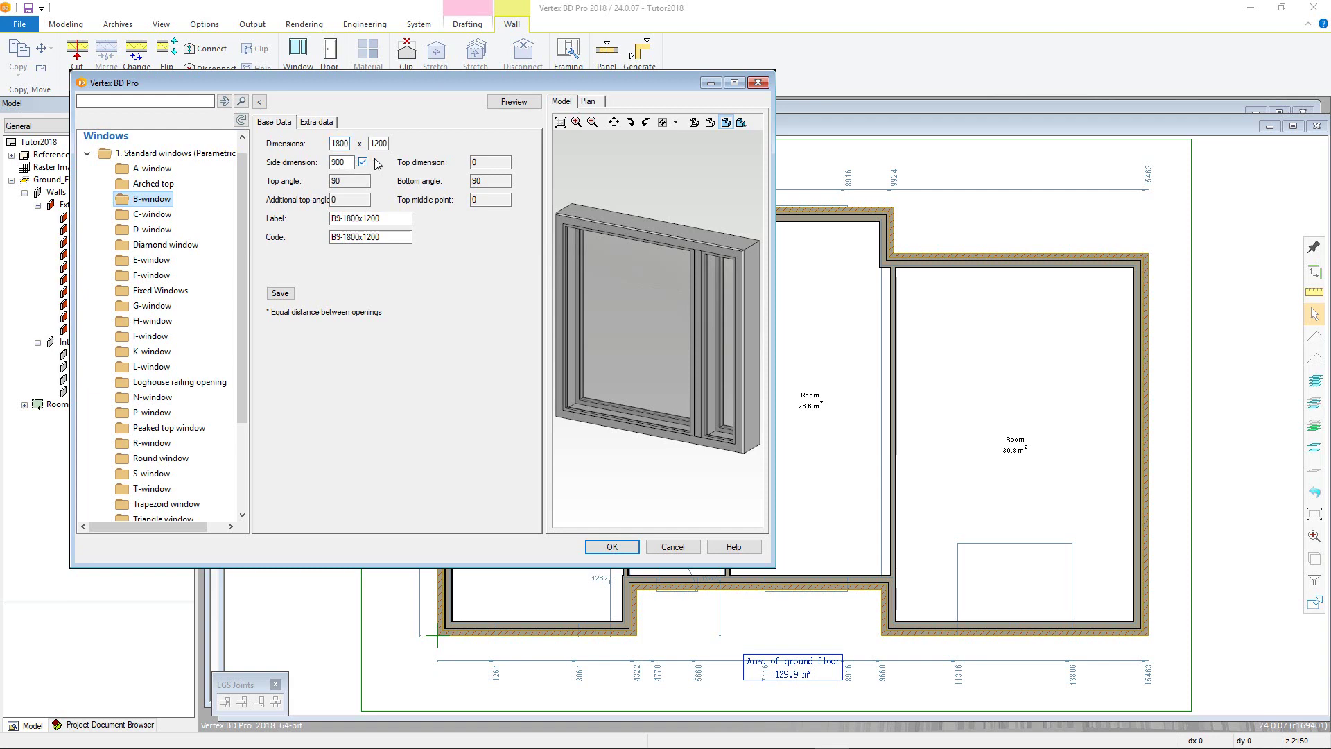
{"action": "left_click", "coordinate": [504, 106]}
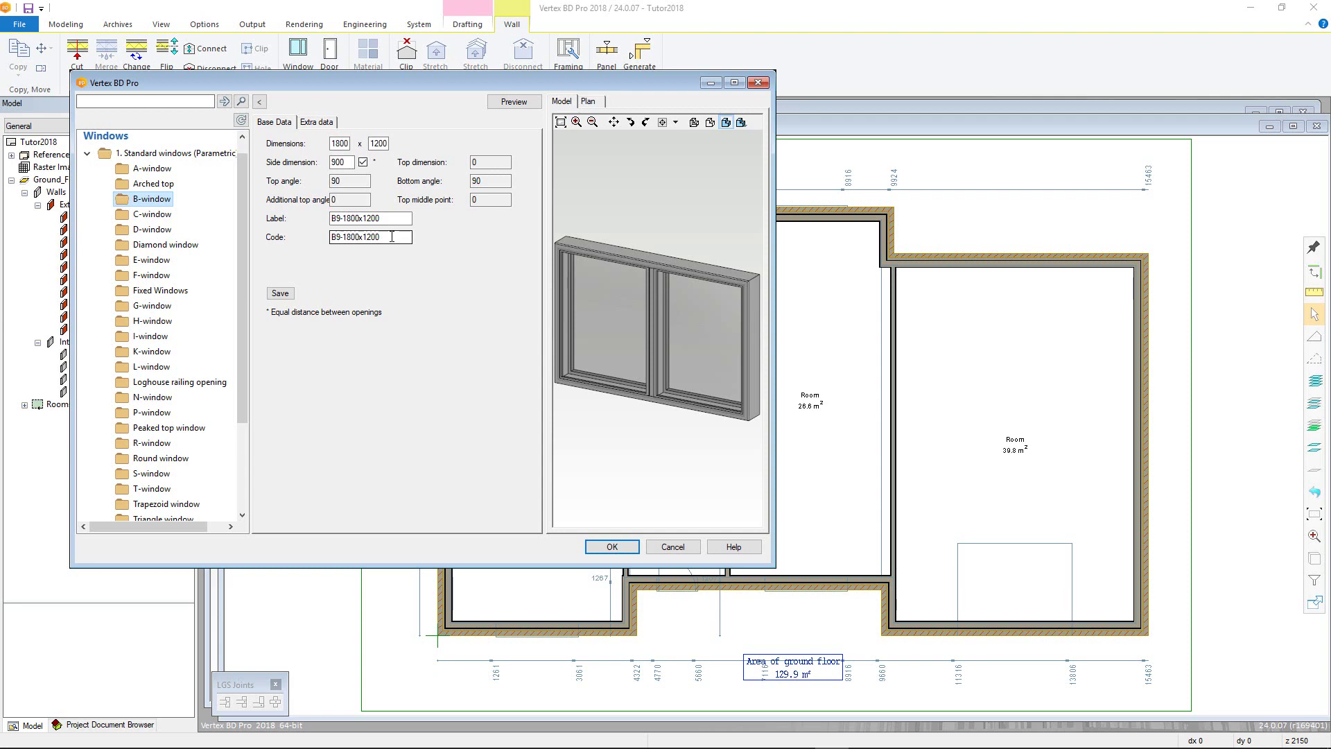
Review the window's width tolerance and 2150 header height under Extra data, then accept
{"action": "left_click", "coordinate": [314, 124]}
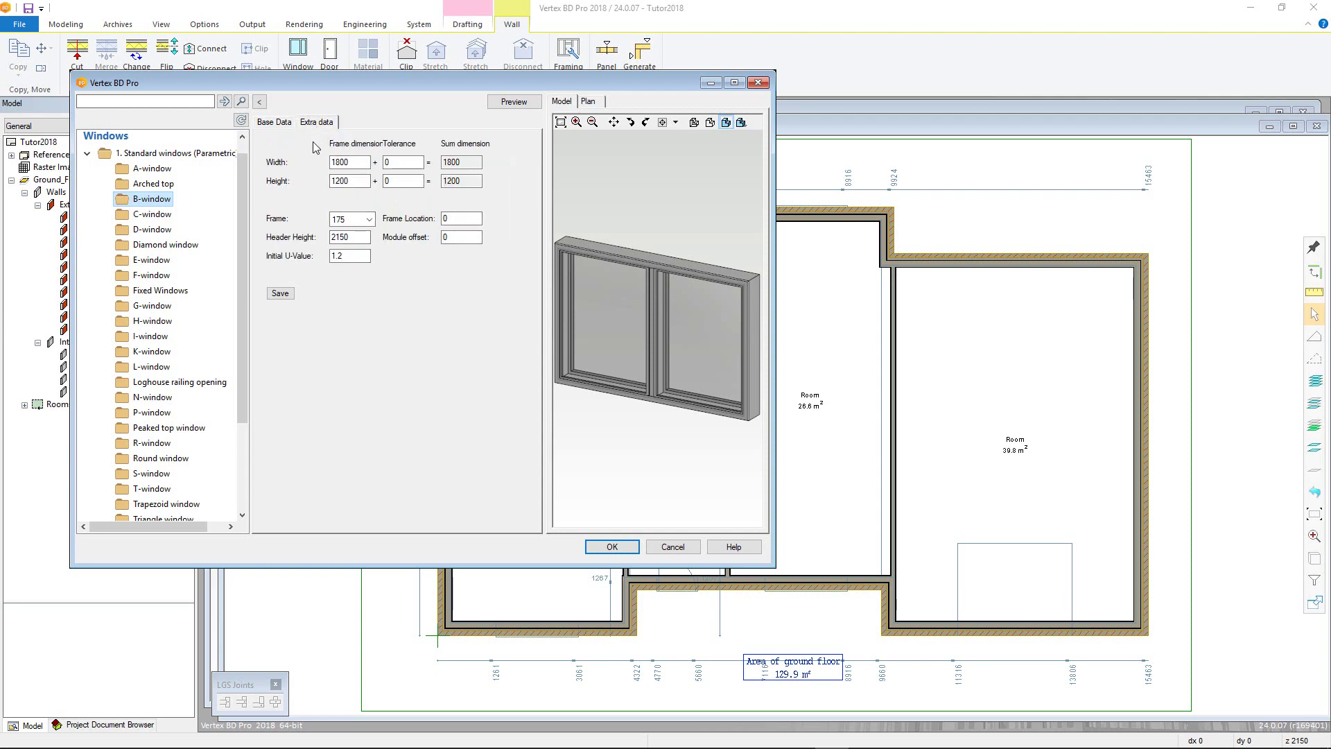
{"action": "left_click", "coordinate": [407, 162]}
{"action": "left_click", "coordinate": [357, 234]}
{"action": "left_click", "coordinate": [608, 546]}
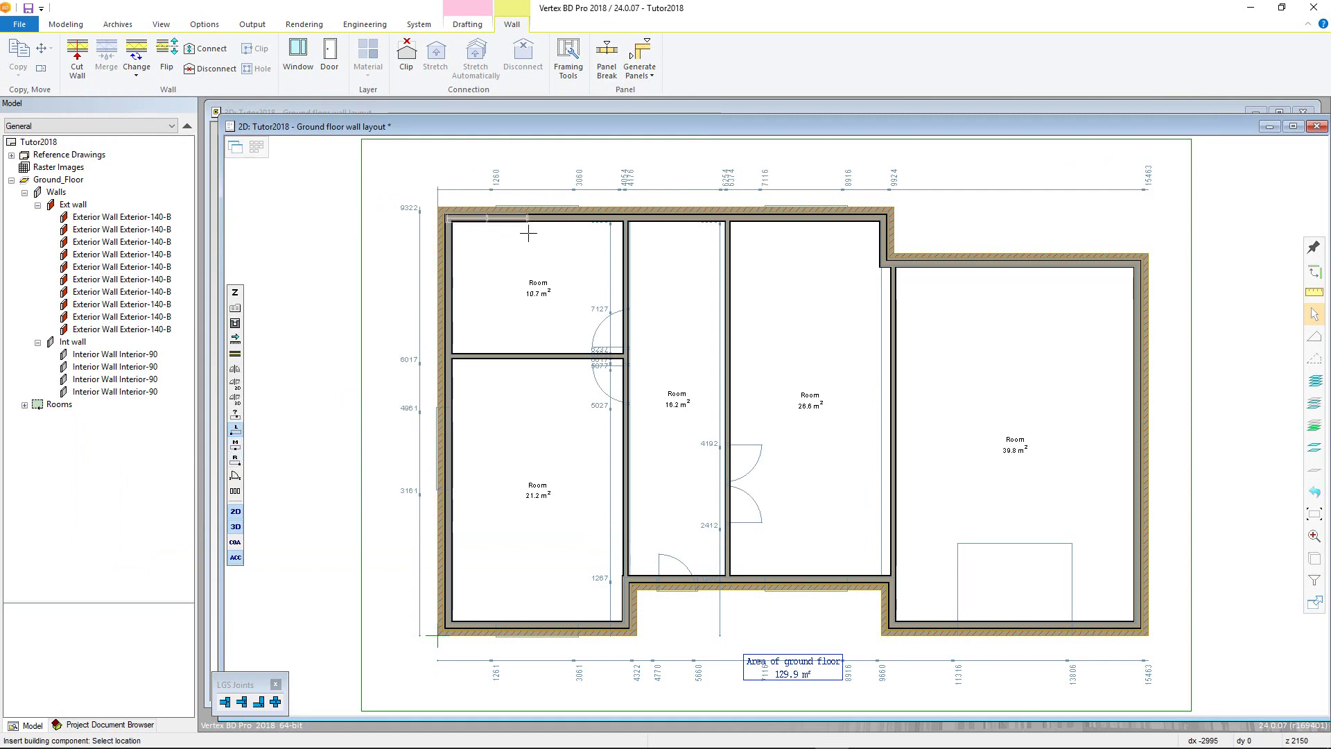
Make the window's locating height relative to the current floor and show it as sill height
{"action": "left_click", "coordinate": [236, 294]}
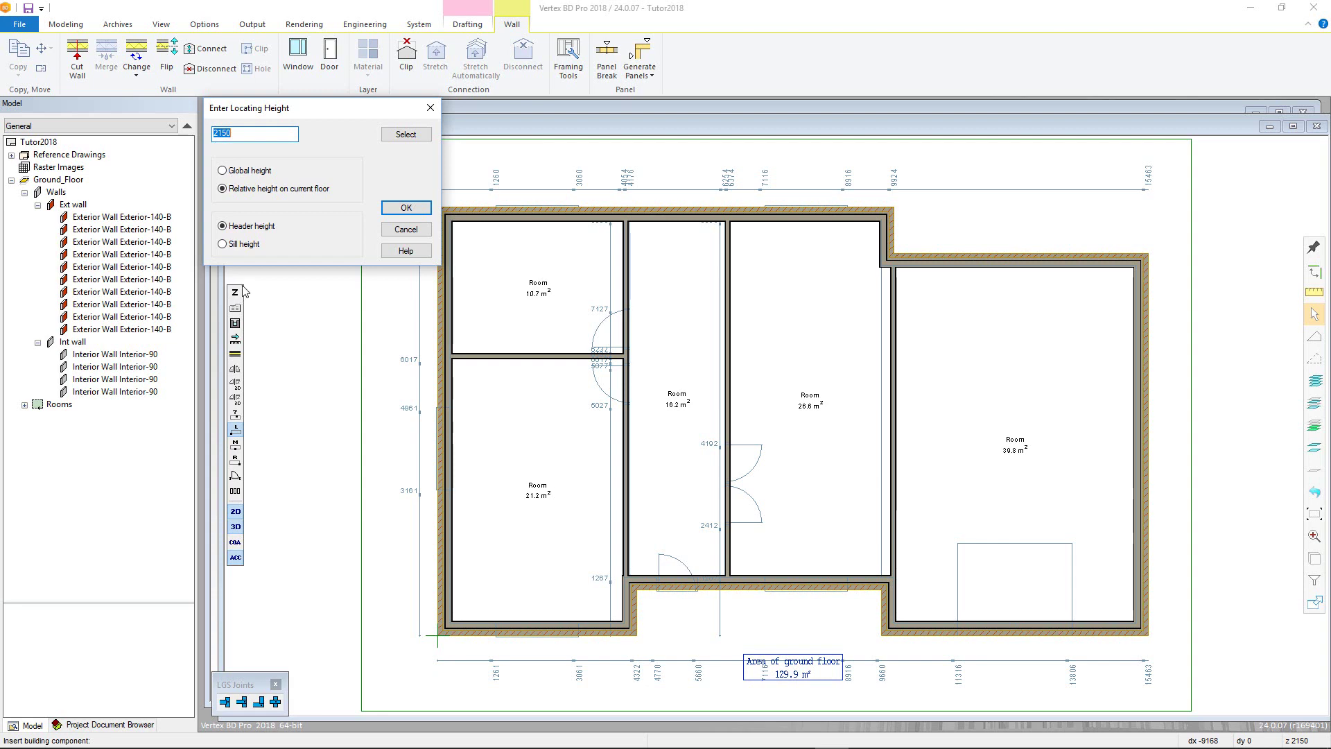
{"action": "key", "text": "Tab"}
{"action": "key", "text": "Up"}
{"action": "left_click", "coordinate": [277, 189]}
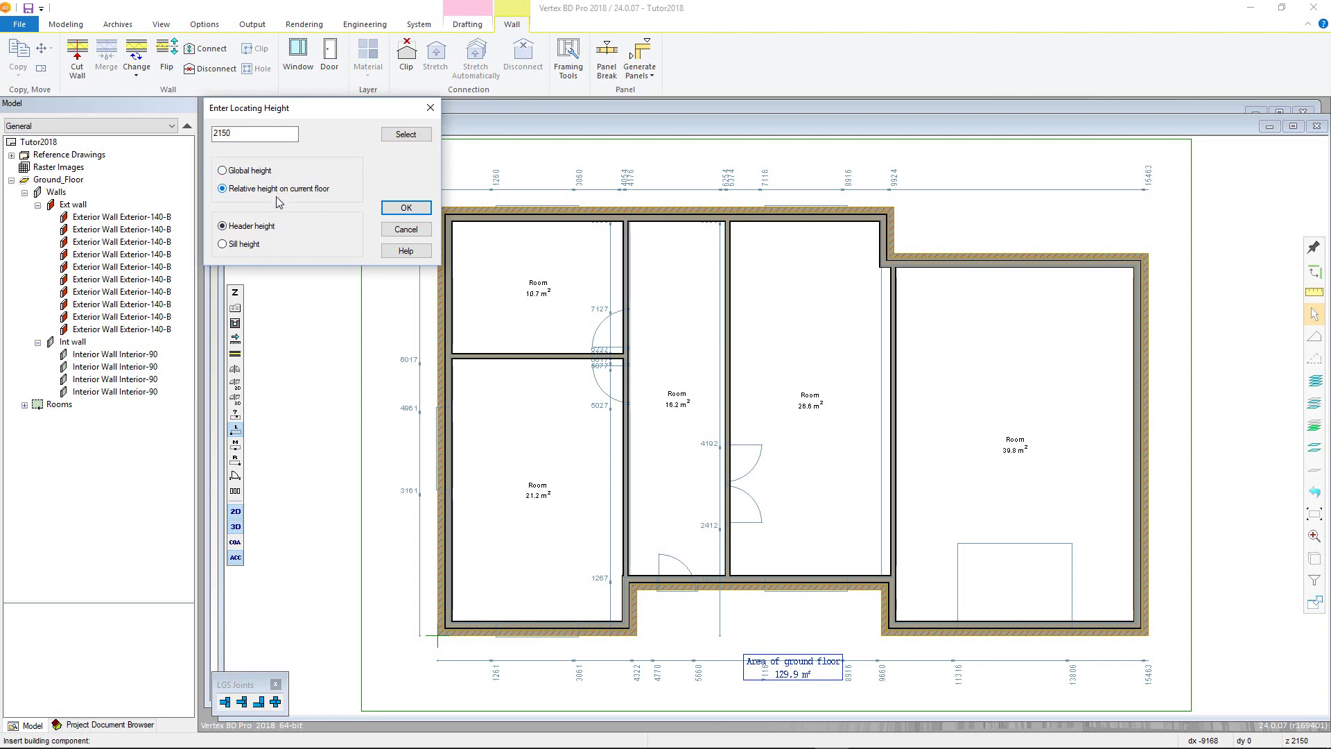
{"action": "left_click", "coordinate": [256, 245]}
Confirm a 2150 header height and place two windows in the top wall
{"action": "left_click", "coordinate": [258, 227]}
{"action": "left_click", "coordinate": [394, 208]}
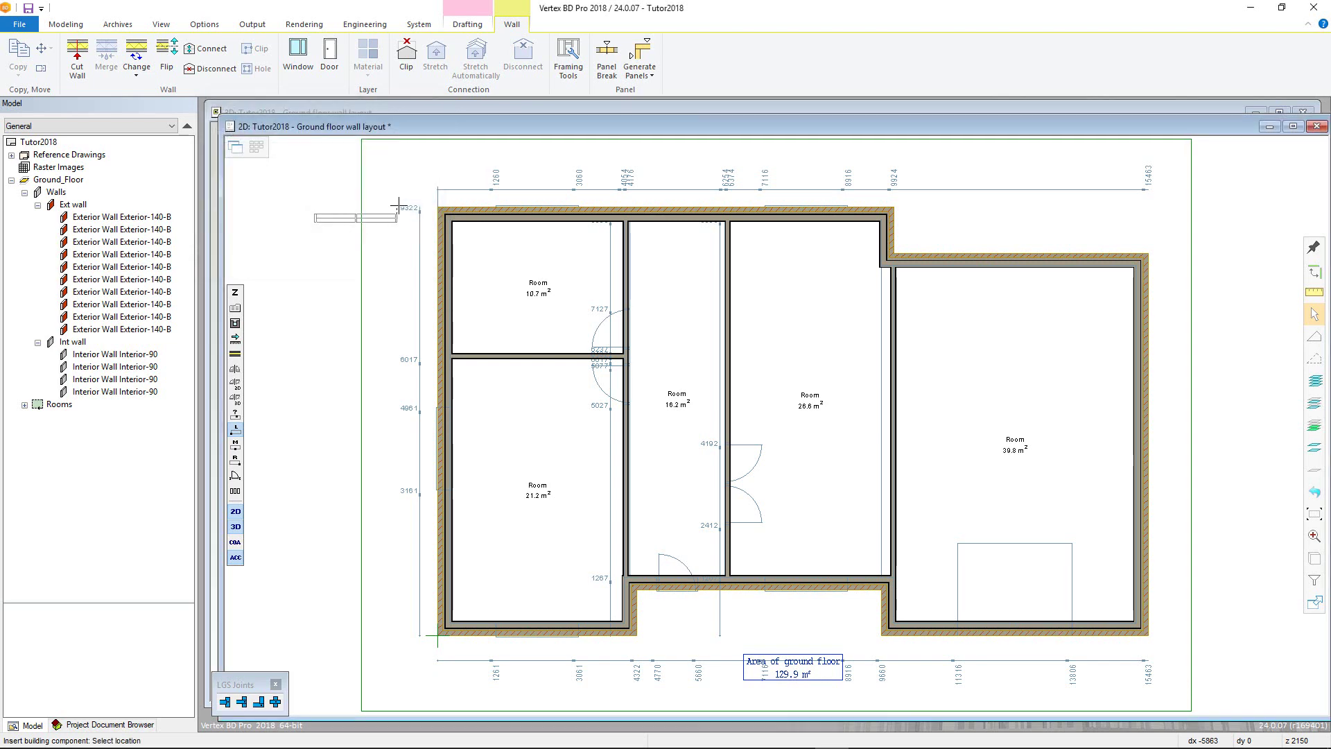
{"action": "left_click", "coordinate": [574, 201]}
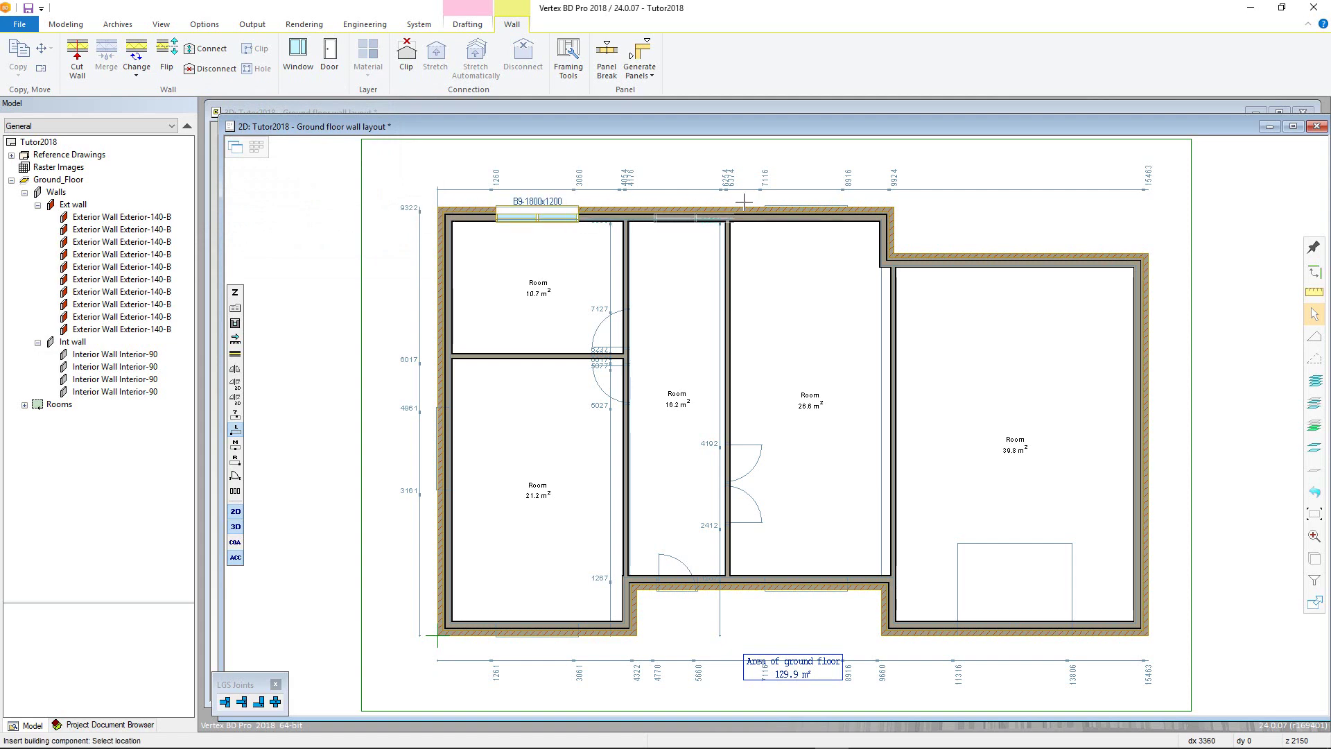
{"action": "left_click", "coordinate": [847, 202]}
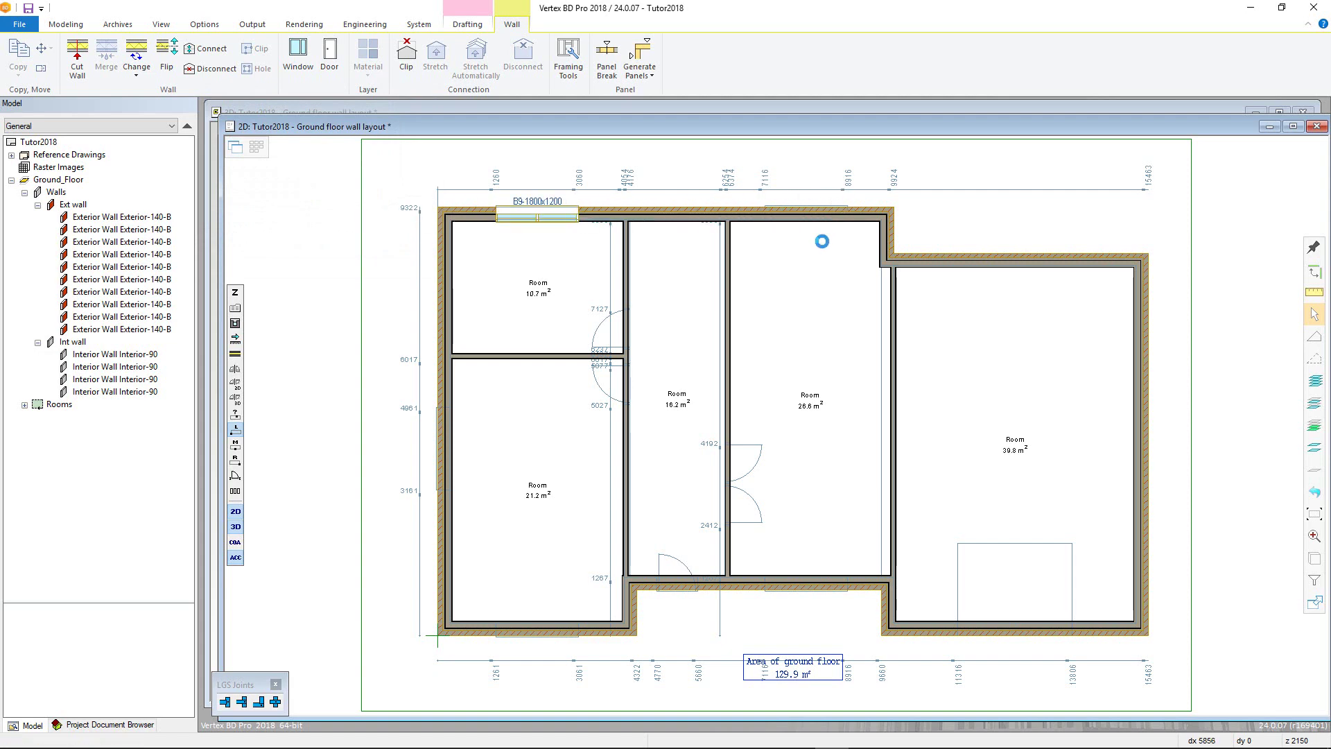
{"action": "right_click", "coordinate": [819, 257]}
{"action": "left_click", "coordinate": [832, 299]}
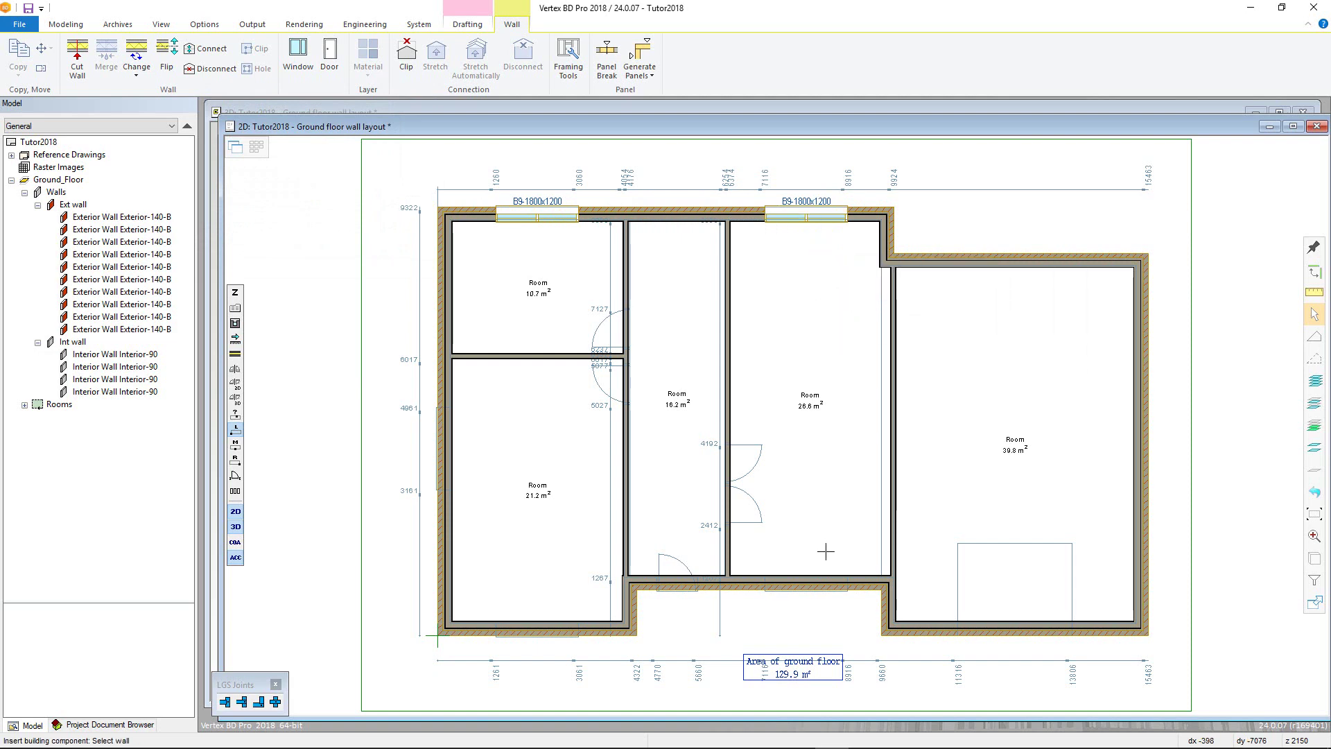
Place one window each in the bottom and bottom-left walls, then end window insertion
{"action": "left_click", "coordinate": [816, 581]}
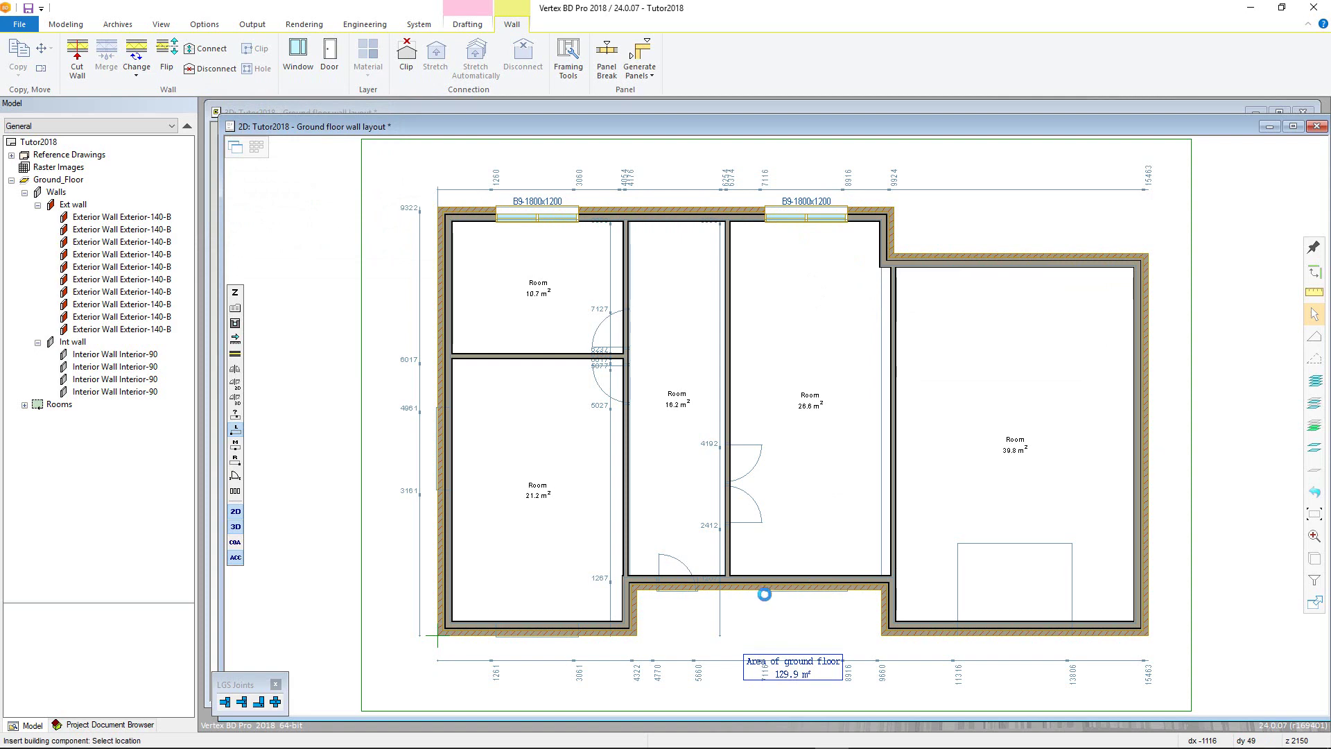
{"action": "right_click", "coordinate": [759, 592]}
{"action": "left_click", "coordinate": [780, 630]}
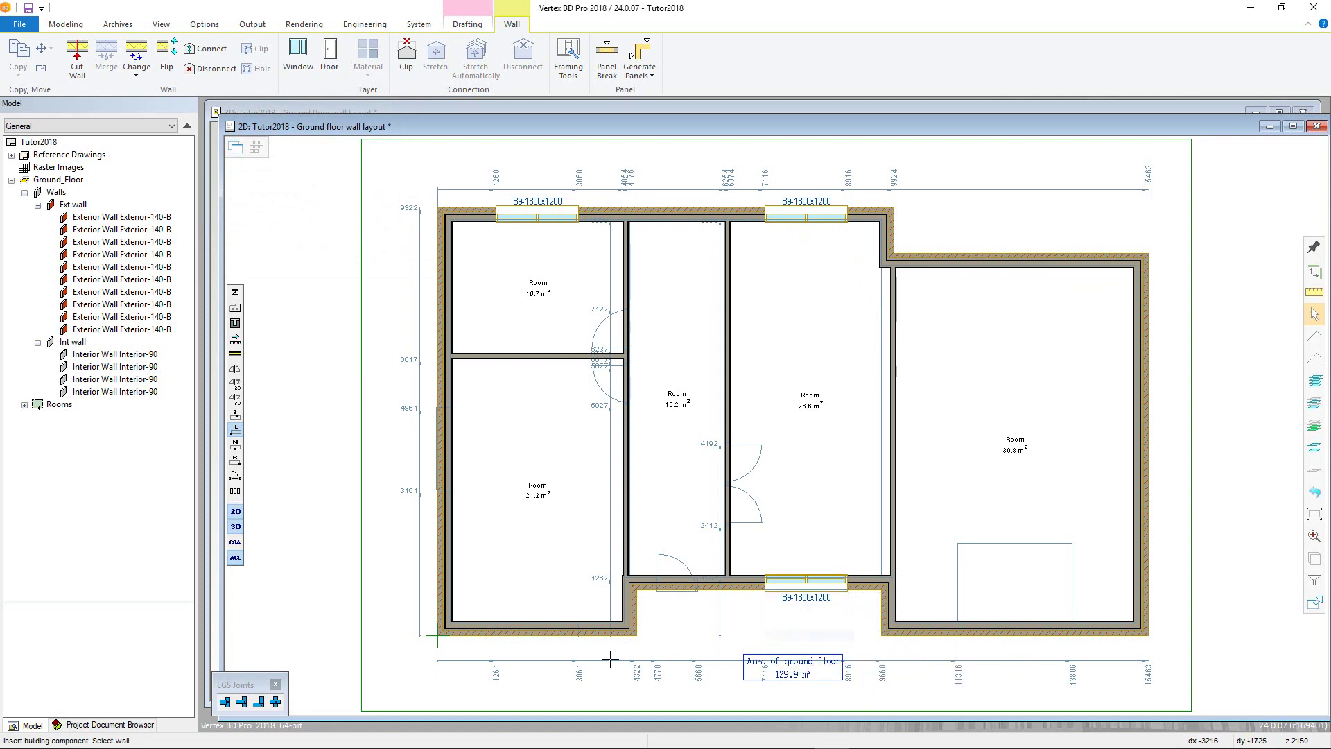
{"action": "left_click", "coordinate": [499, 632]}
{"action": "right_click", "coordinate": [519, 489]}
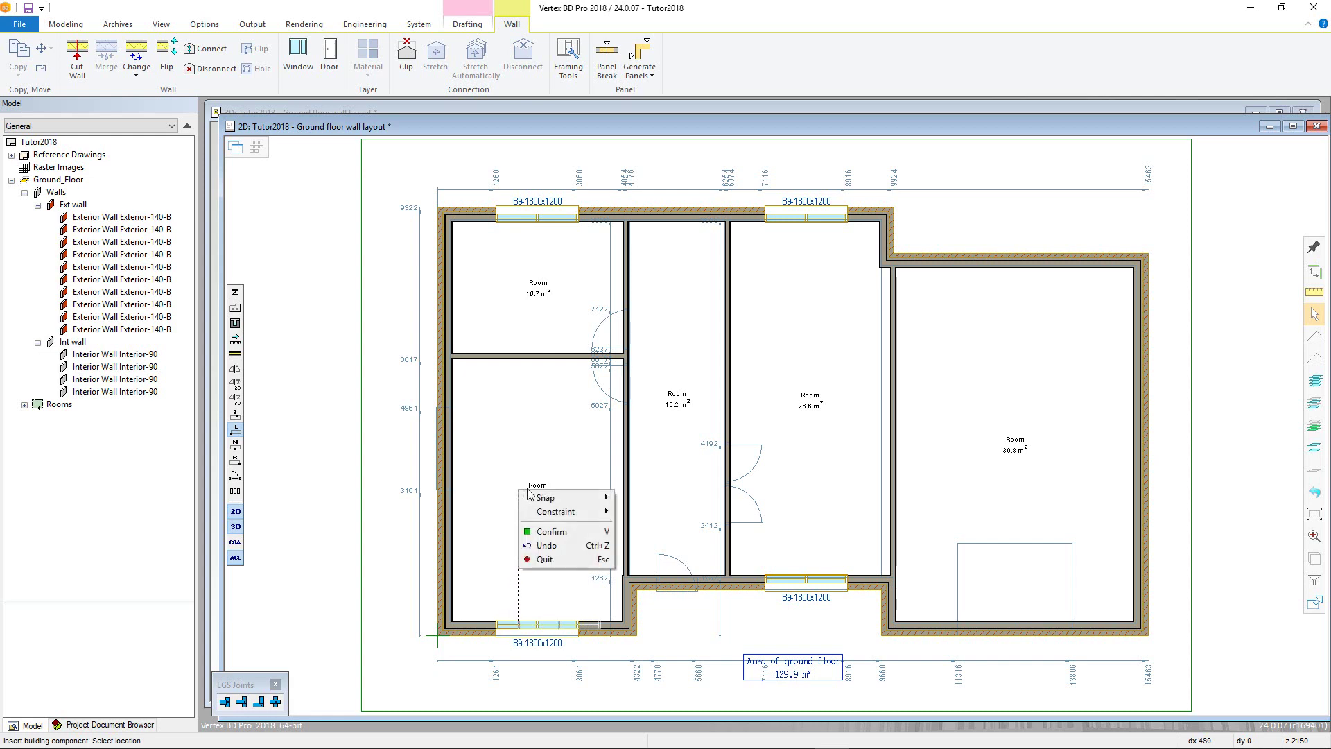
{"action": "left_click", "coordinate": [555, 561]}
{"action": "left_click", "coordinate": [555, 560]}
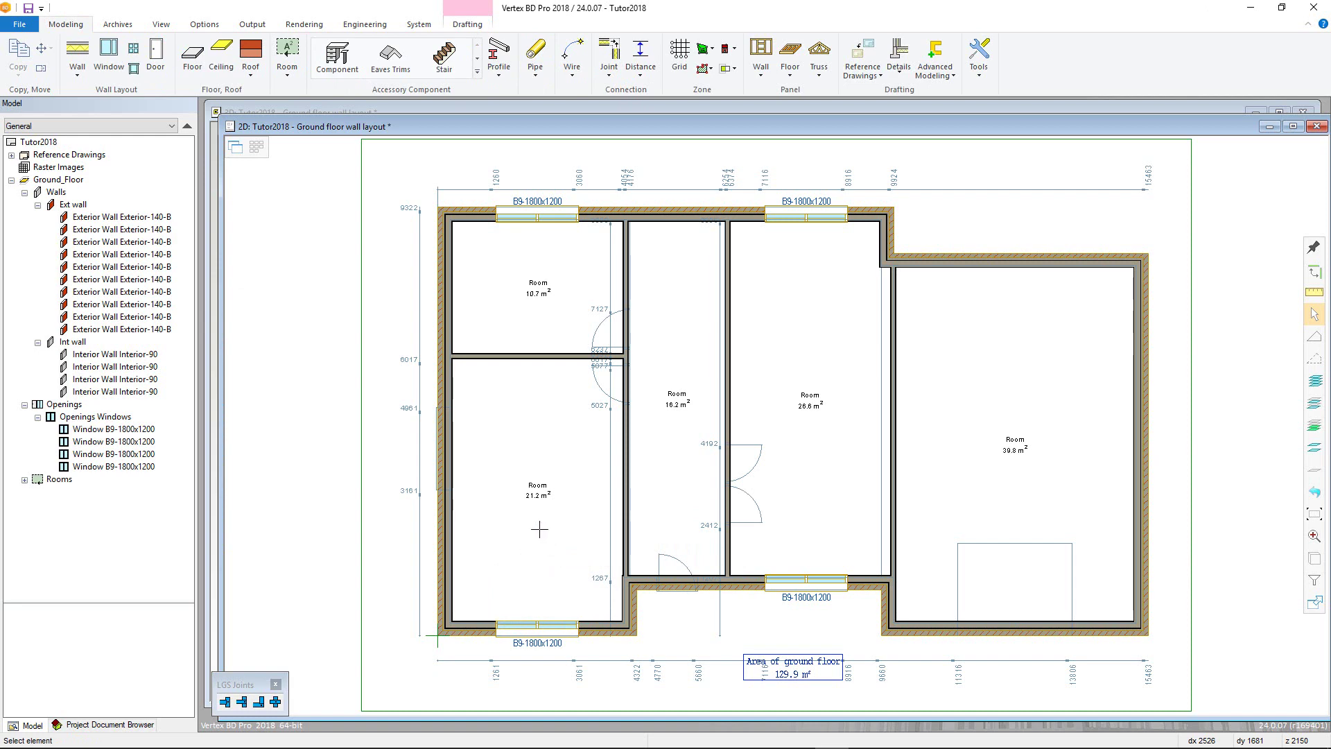
Choose the UD2 exterior design door and set its width to 890 for UD2-890x2090
{"action": "left_click", "coordinate": [148, 68]}
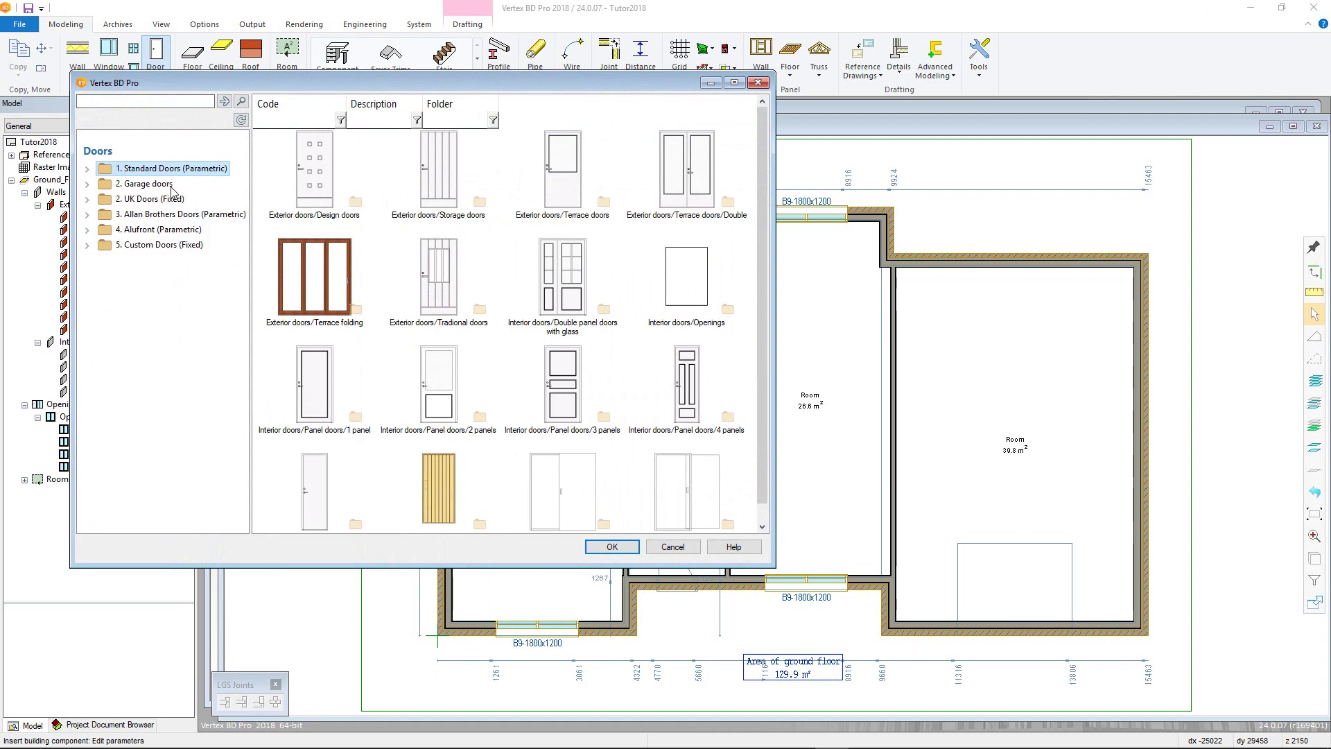
{"action": "left_click", "coordinate": [87, 169]}
{"action": "double_click", "coordinate": [151, 186]}
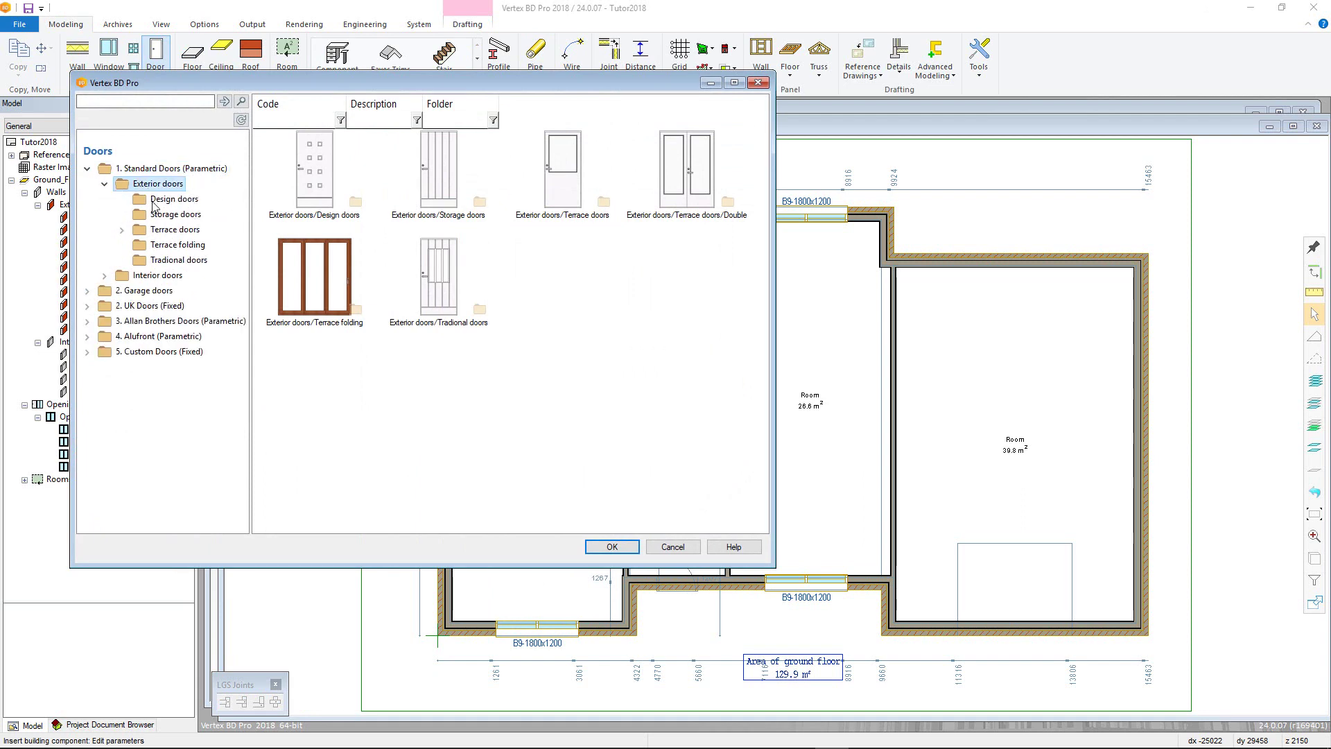
{"action": "left_click", "coordinate": [155, 201]}
{"action": "double_click", "coordinate": [425, 188]}
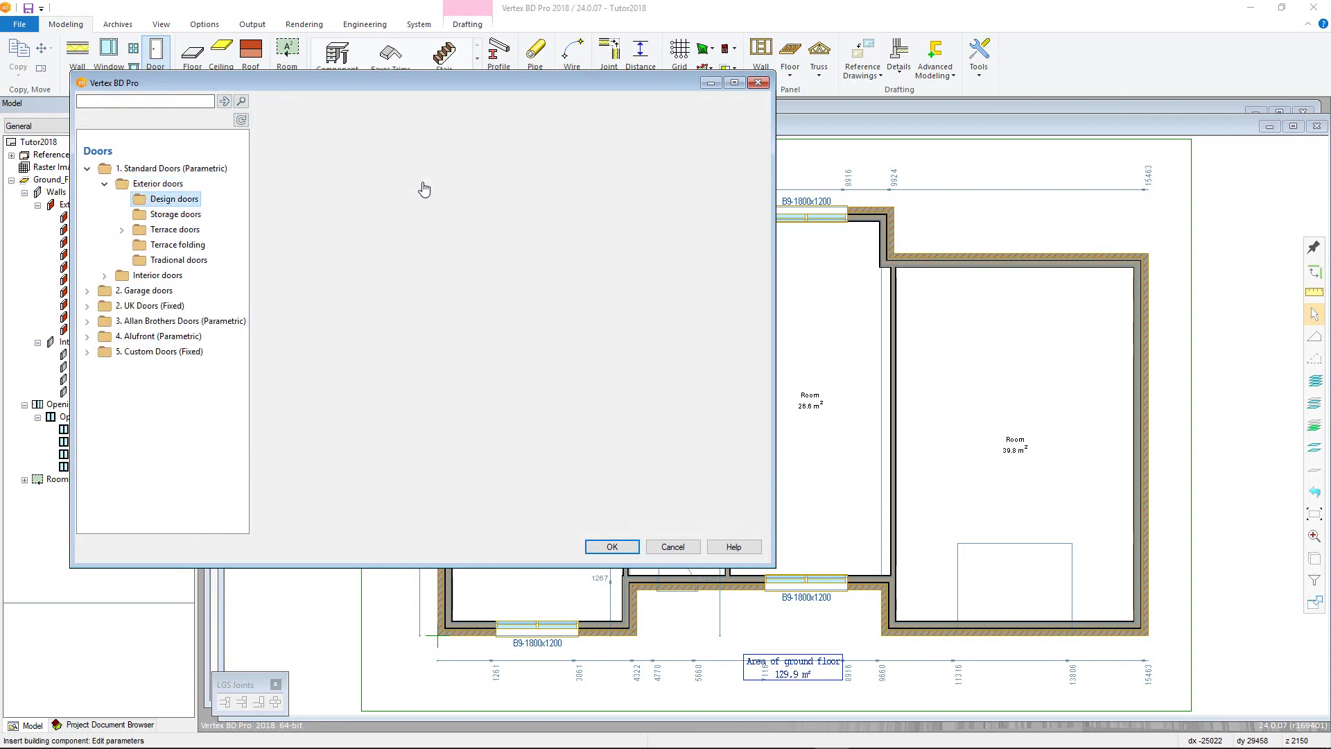
{"action": "double_click", "coordinate": [340, 143]}
{"action": "type", "text": "890"}
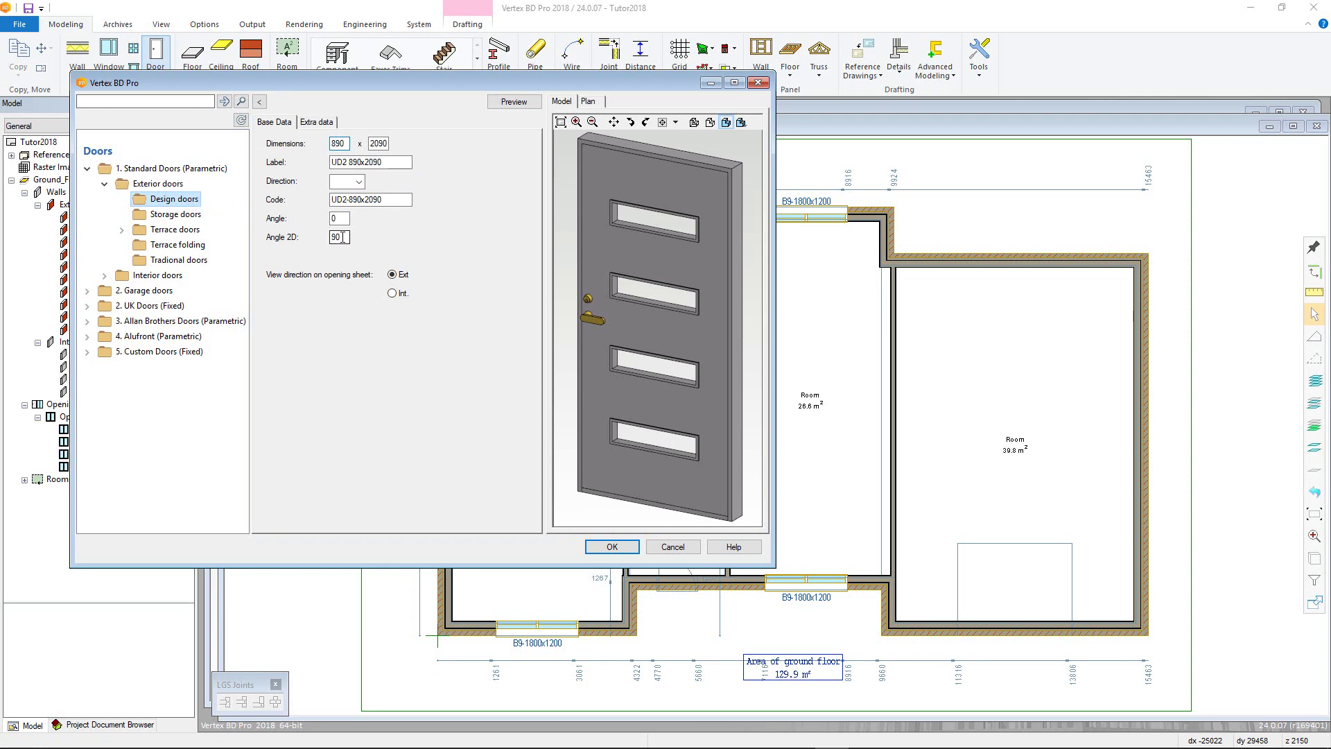
{"action": "left_click", "coordinate": [611, 547]}
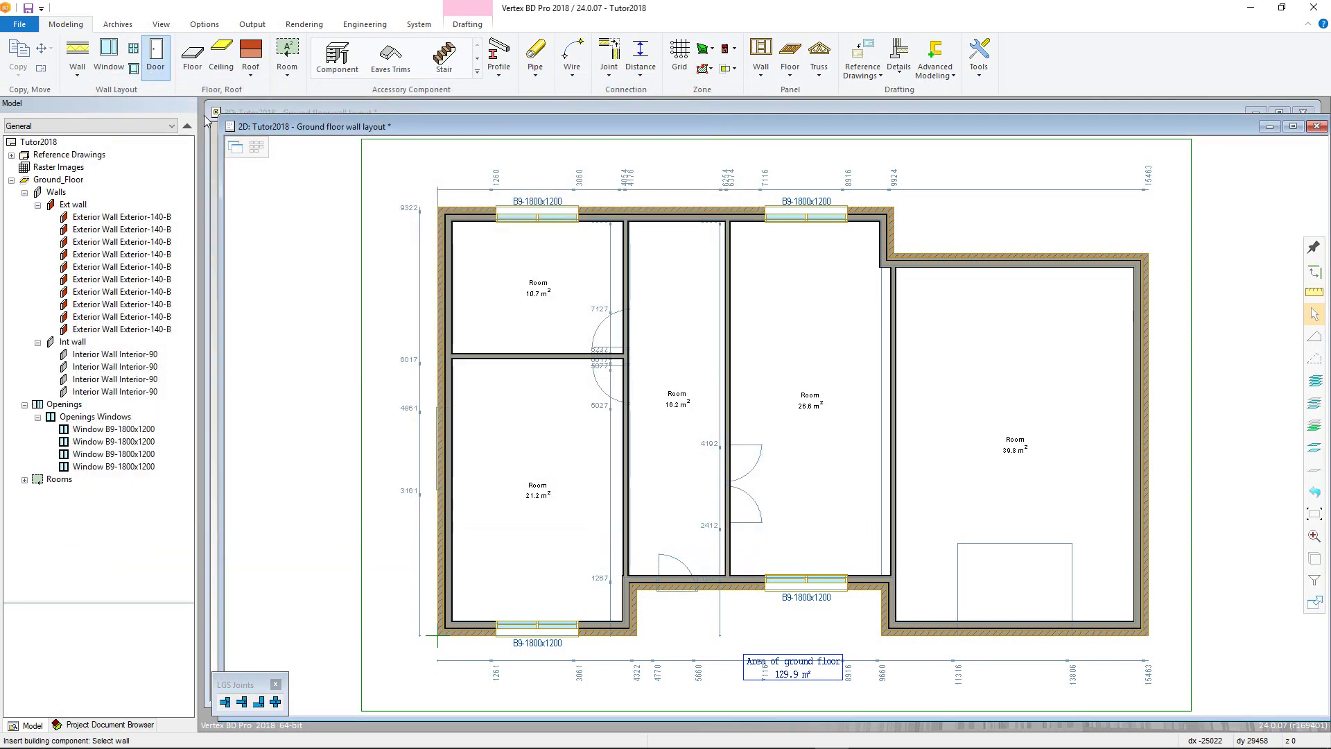
Start positioning the UD2 door in the 16.2 m² room's bottom wall, mirrored and inverted
{"action": "left_click", "coordinate": [678, 569]}
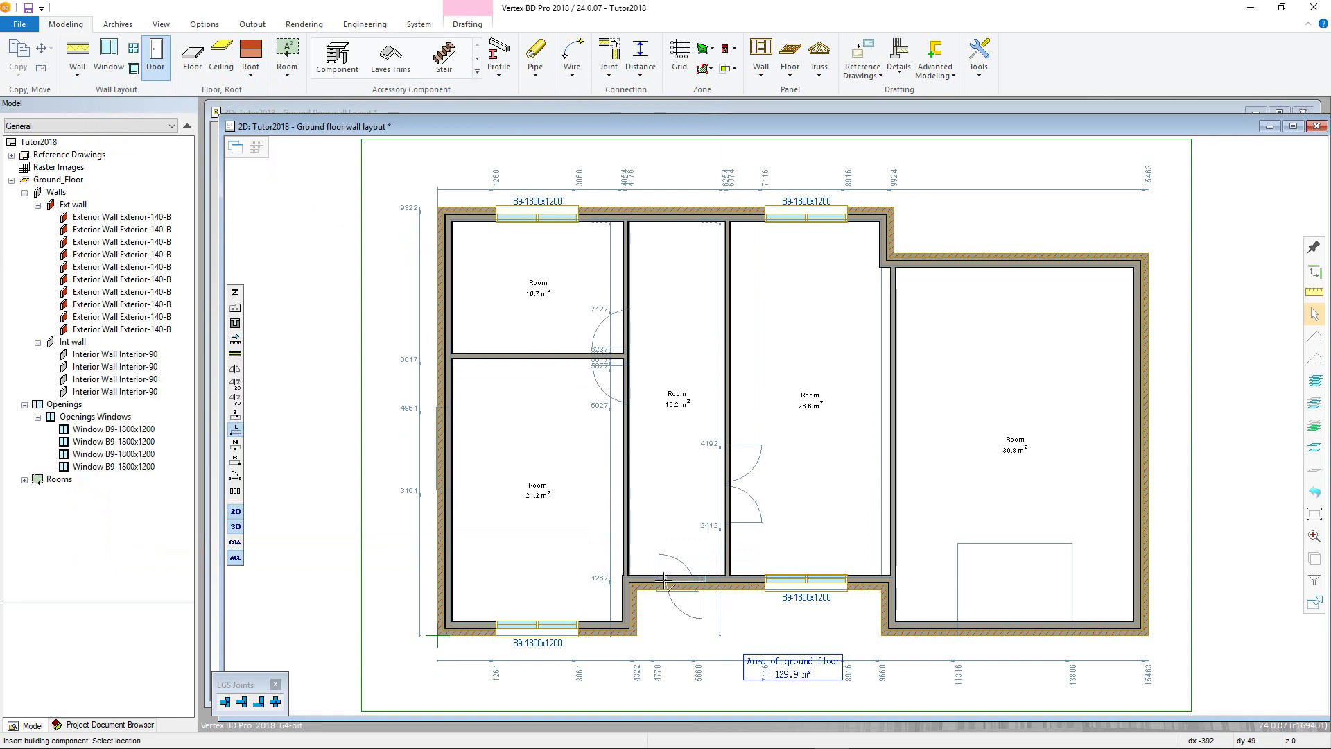
{"action": "left_click", "coordinate": [235, 369]}
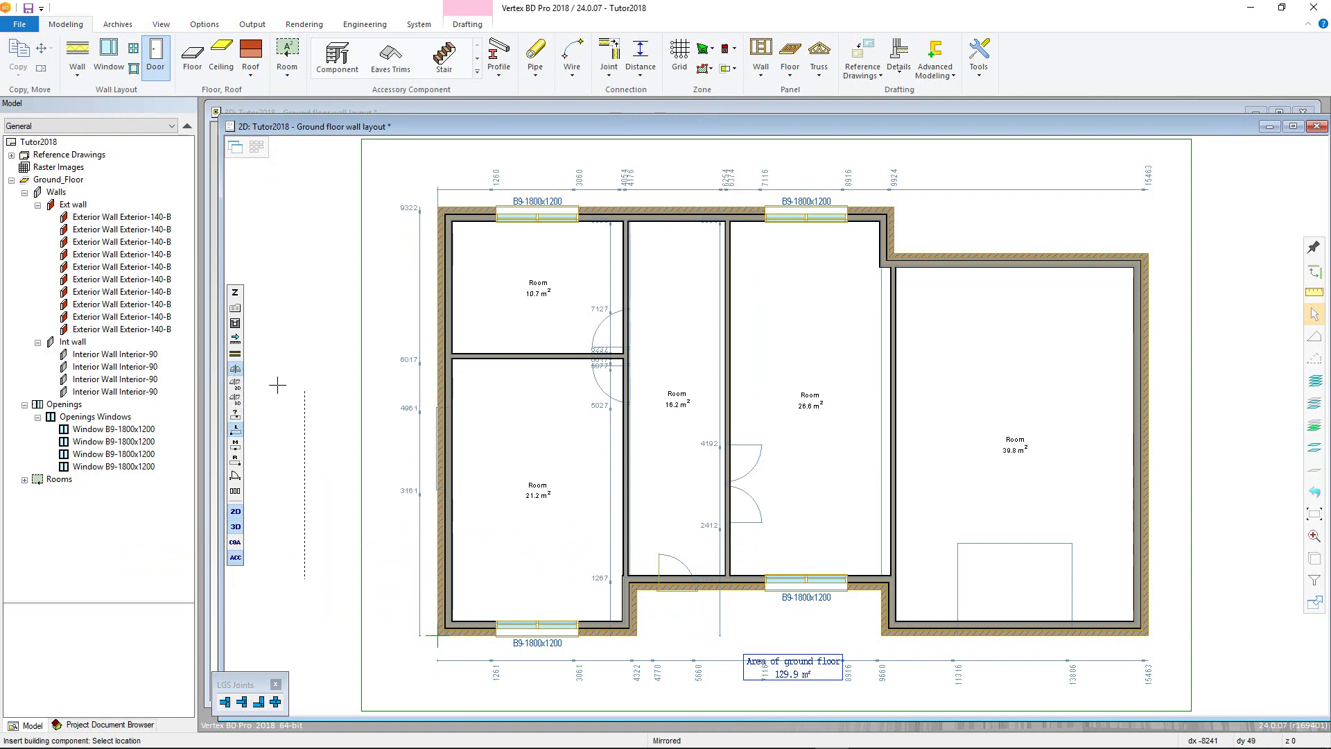
{"action": "left_click", "coordinate": [236, 383]}
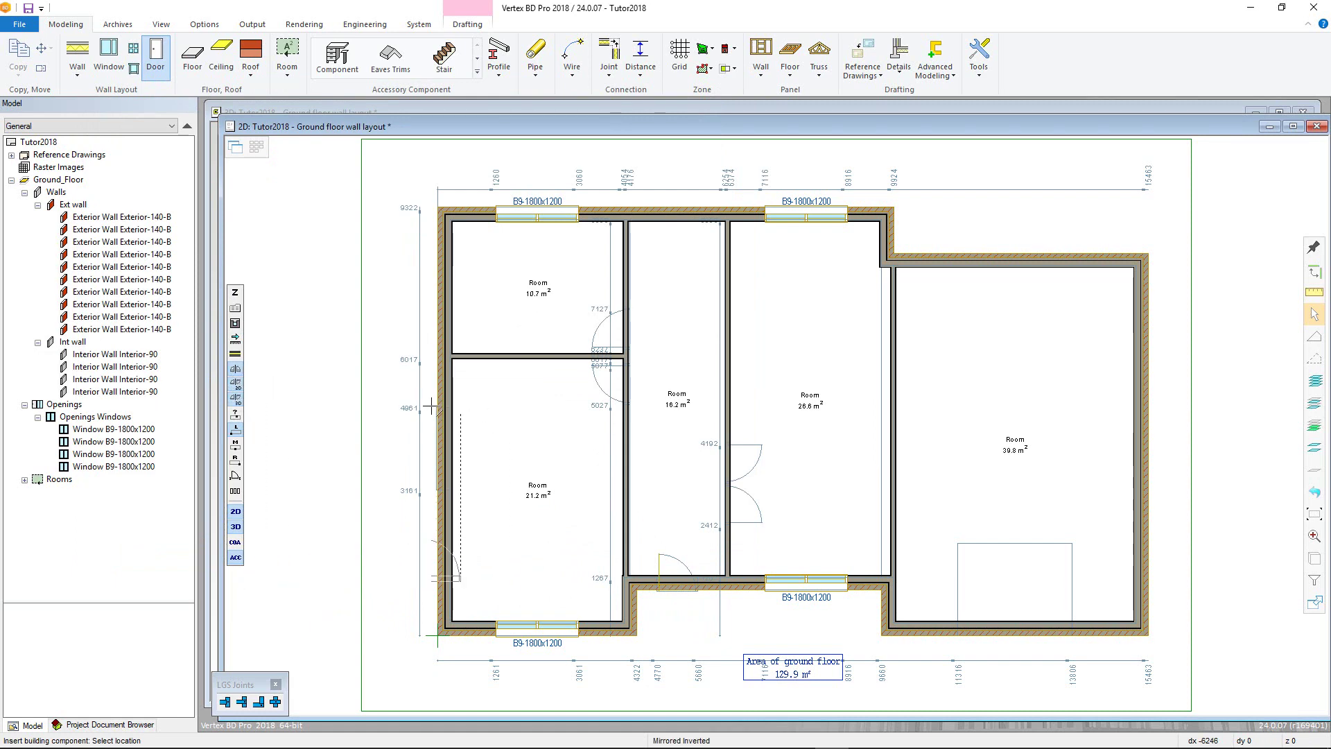